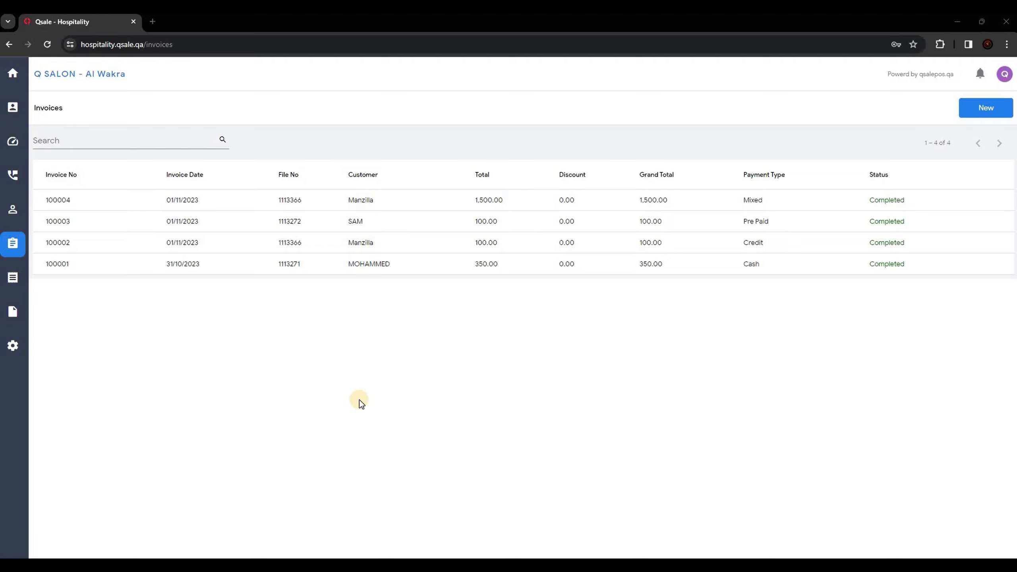
# Begin a new invoice, searching 'rizw' to pick customer RIZWAN, with Card as payment mode
pyautogui.click(985, 107)
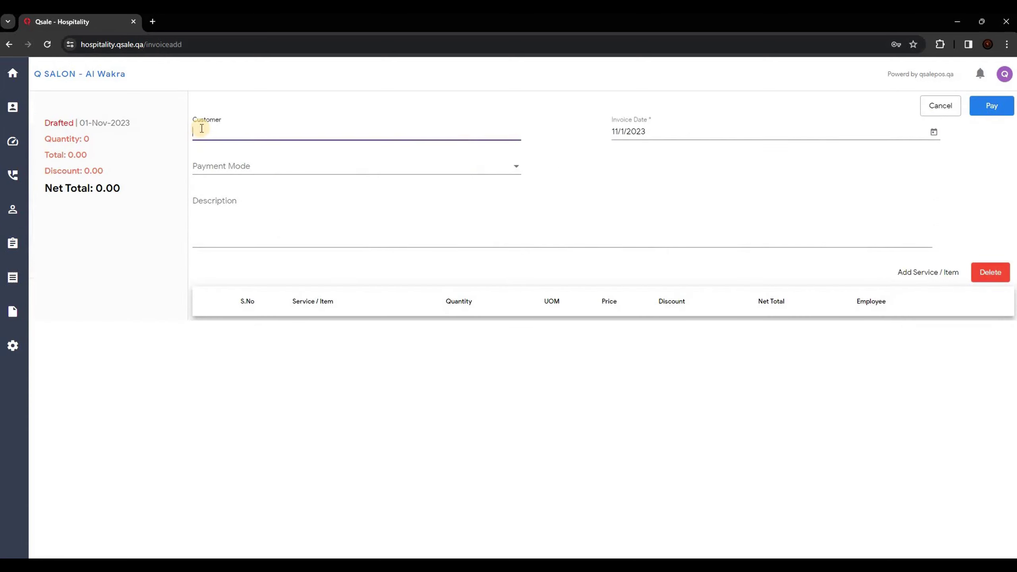
pyautogui.write('rizw')
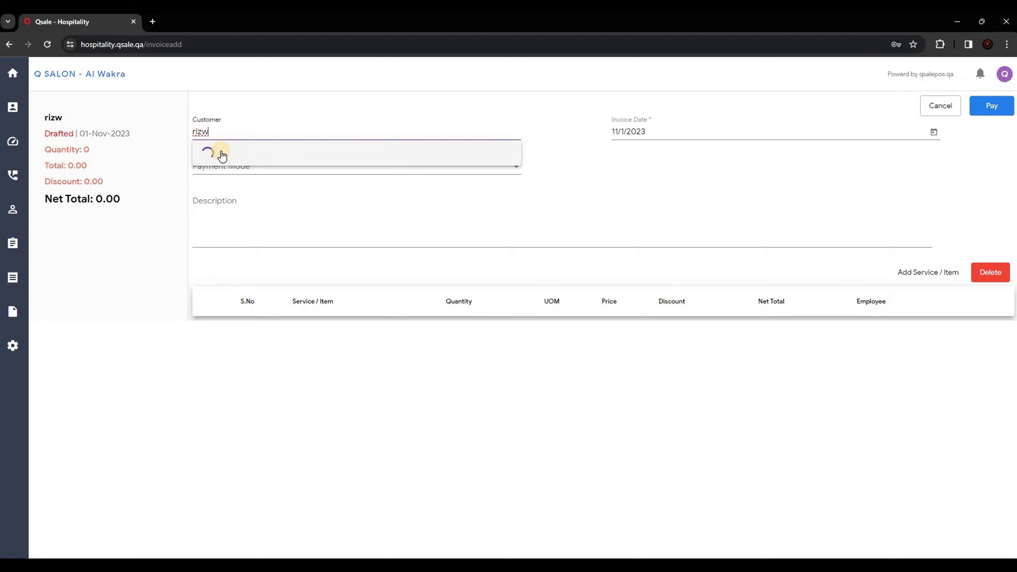
pyautogui.click(298, 151)
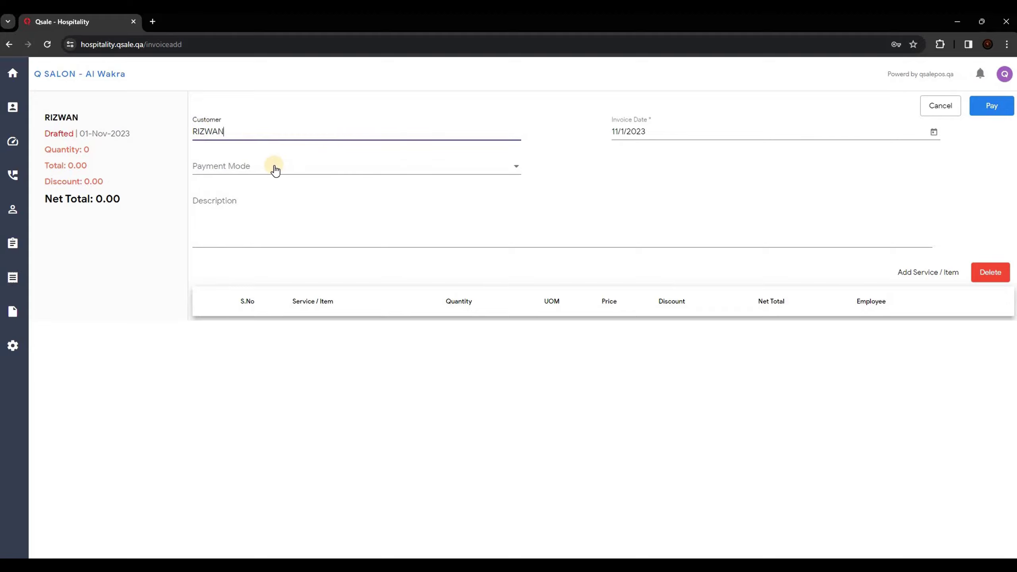
pyautogui.click(274, 167)
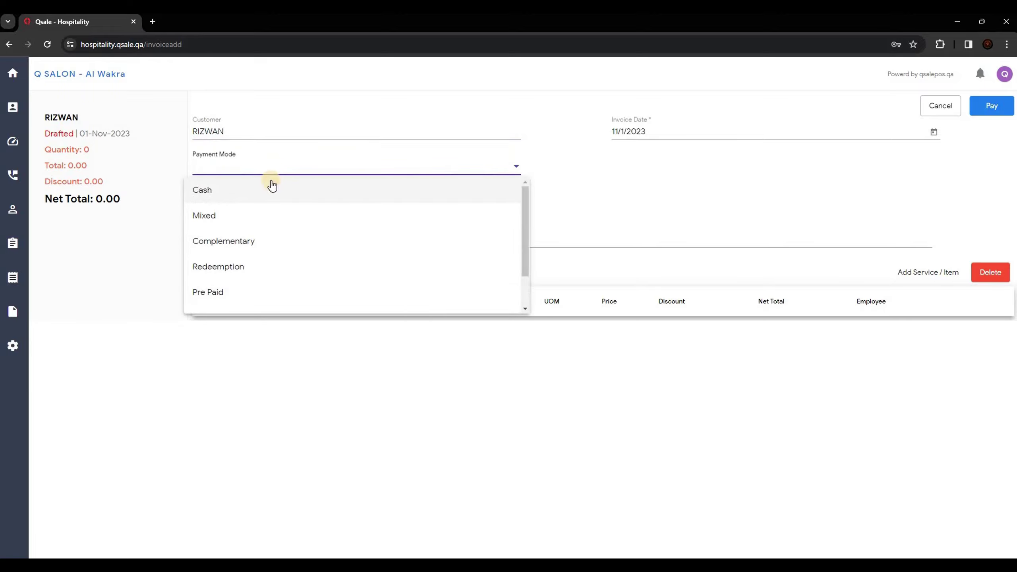
pyautogui.scroll(-2, 250, 235)
pyautogui.click(233, 272)
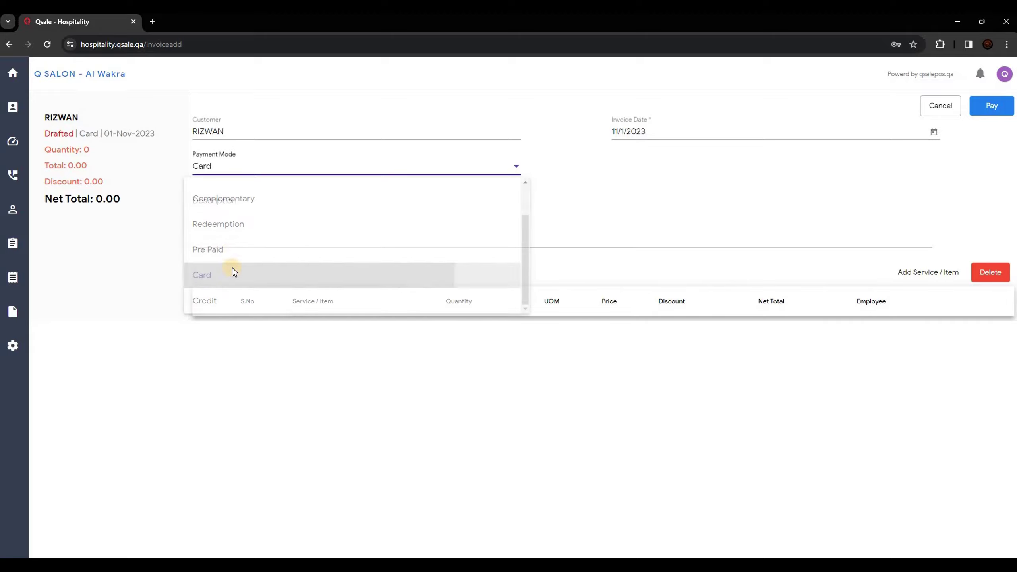
# Fill in a HAIR OIL item line priced 150, quantity 1, assigned to employee ZIYAD
pyautogui.click(906, 276)
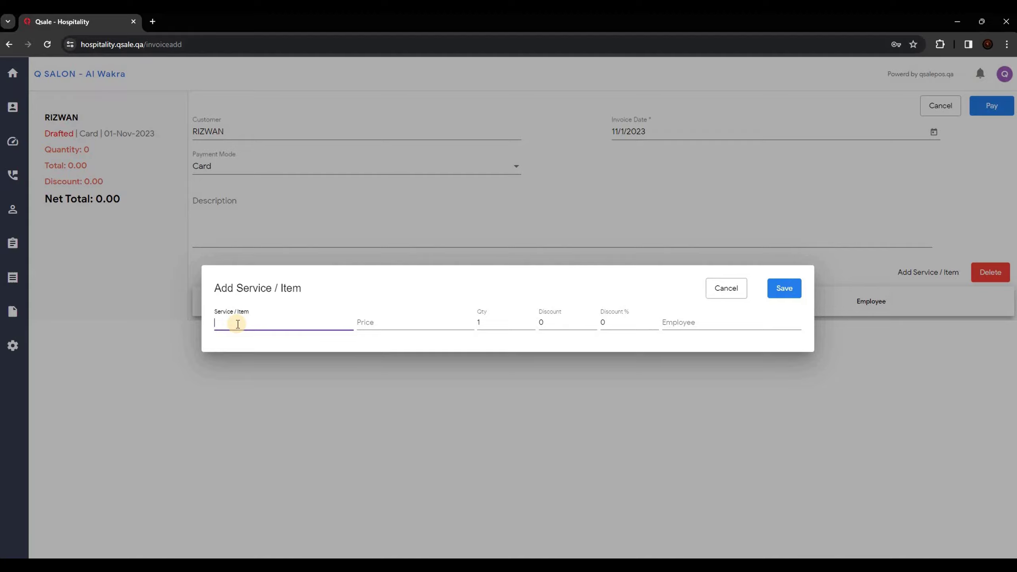
pyautogui.write('hair')
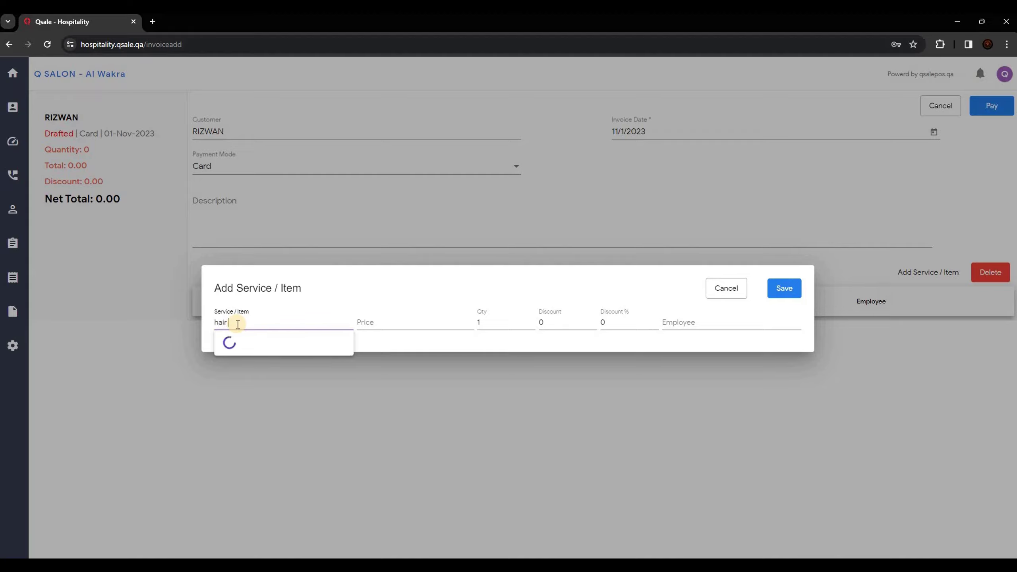
pyautogui.write(' oi')
pyautogui.click(238, 342)
pyautogui.write('1')
pyautogui.click(381, 322)
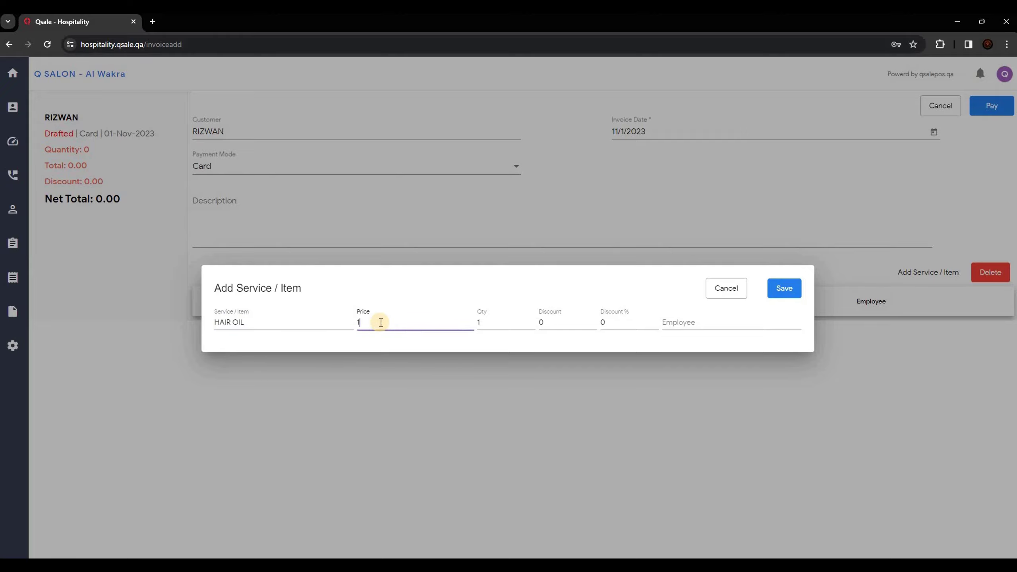
pyautogui.write('50')
pyautogui.click(695, 323)
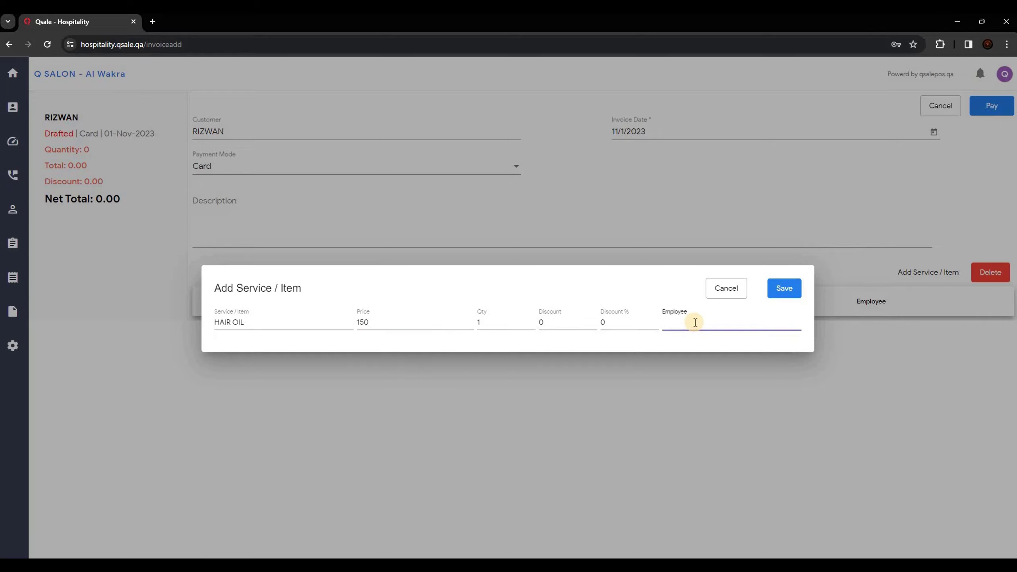
pyautogui.write('zi')
pyautogui.write('ya')
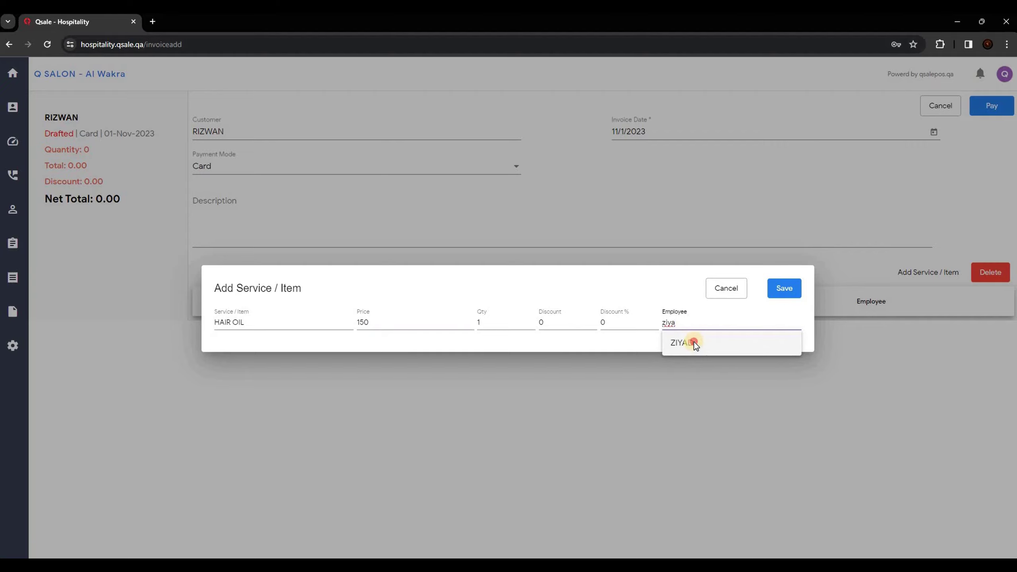
pyautogui.click(693, 342)
# Save the HAIR OIL line and pay the 150.00 invoice to finalise it
pyautogui.press('Return')
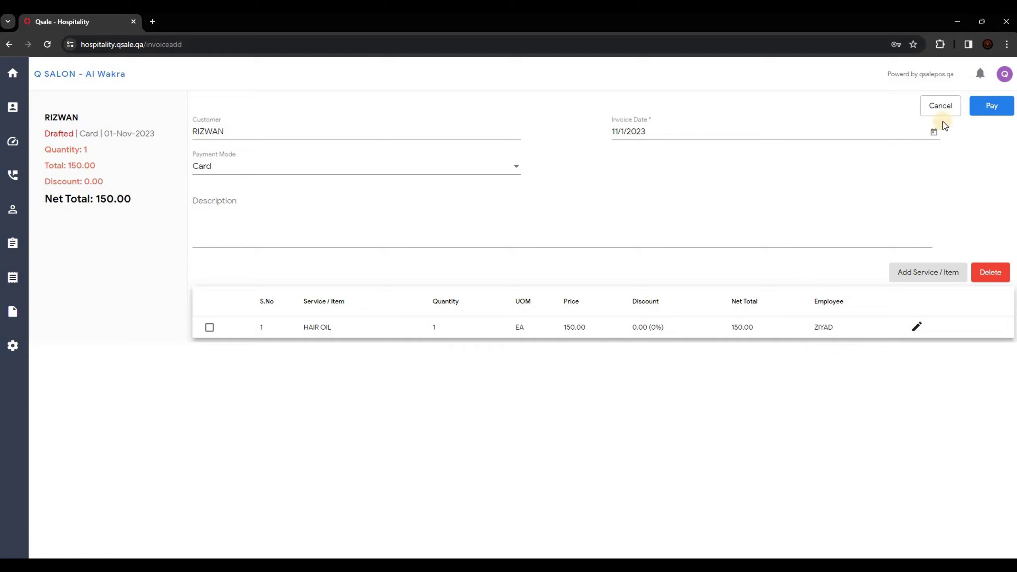
pyautogui.click(984, 106)
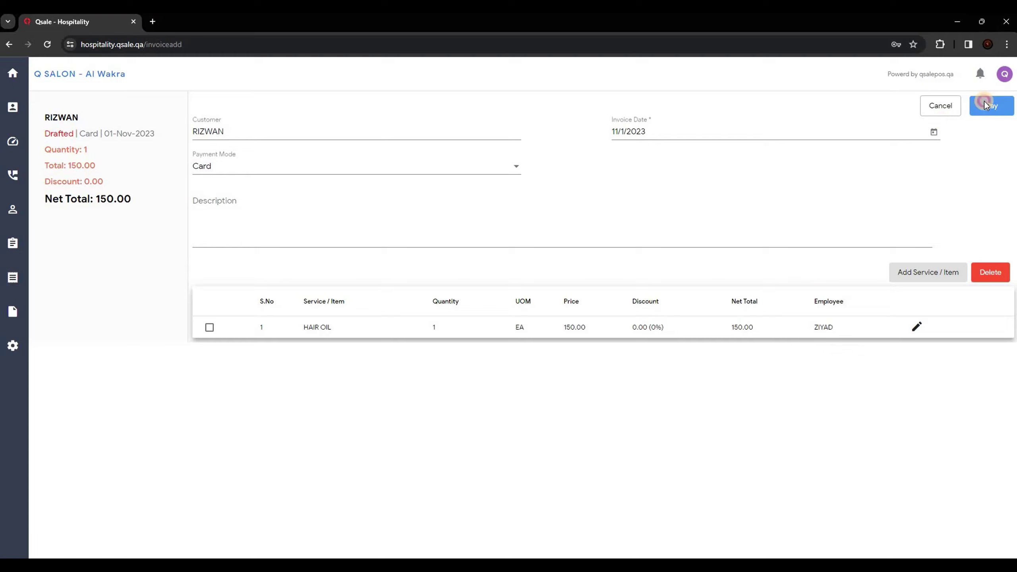